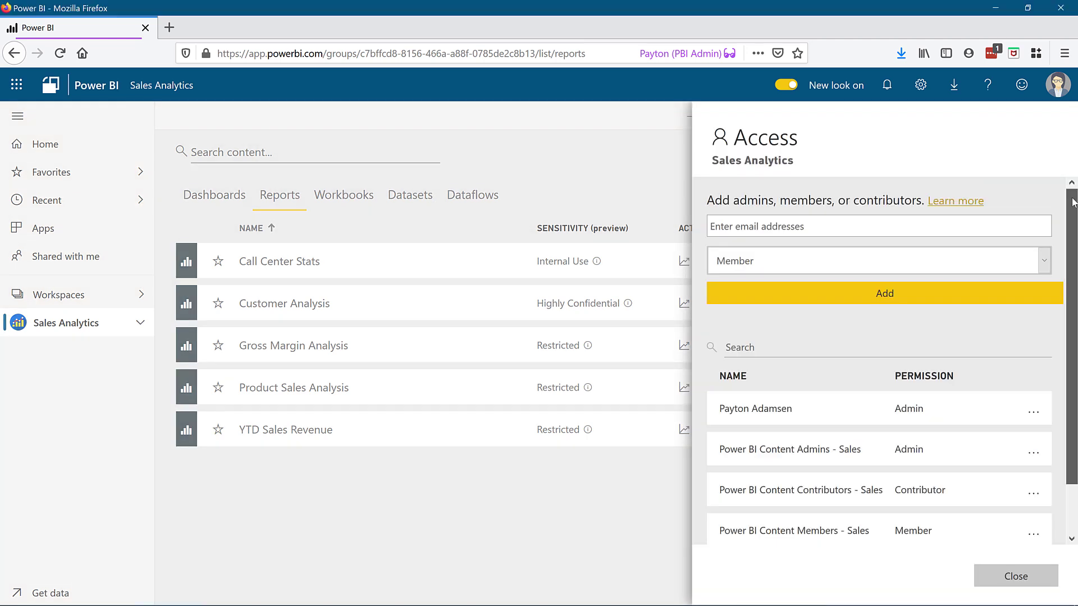
Start sharing the Product Sales Analysis report by adding a suggested colleague under Grant access.
{"action": "scroll", "coordinate": [884, 359], "scroll_direction": "down", "scroll_amount": 1}
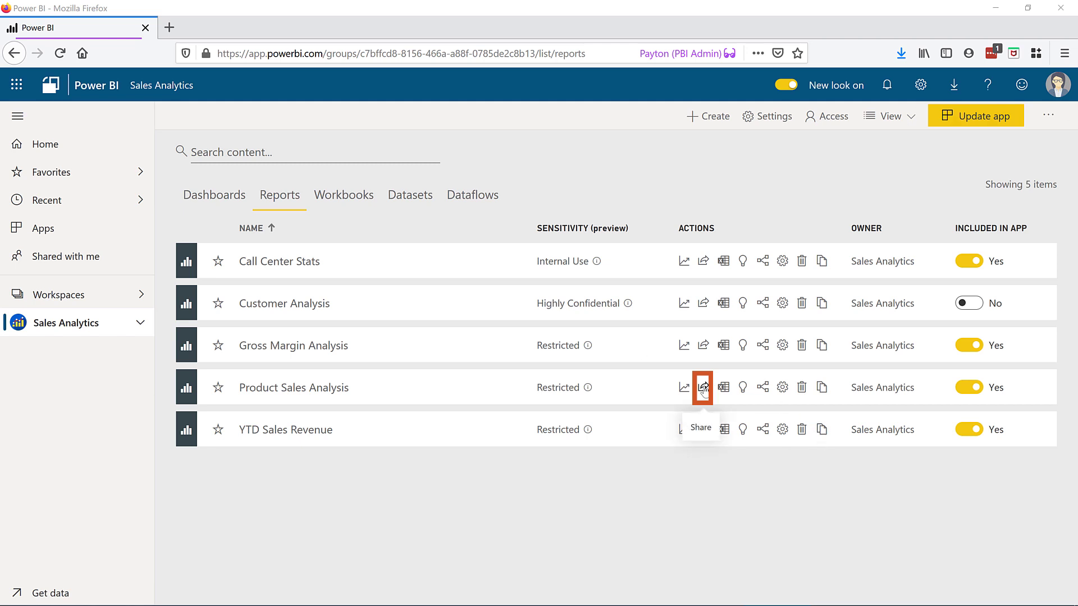
{"action": "left_click", "coordinate": [703, 388]}
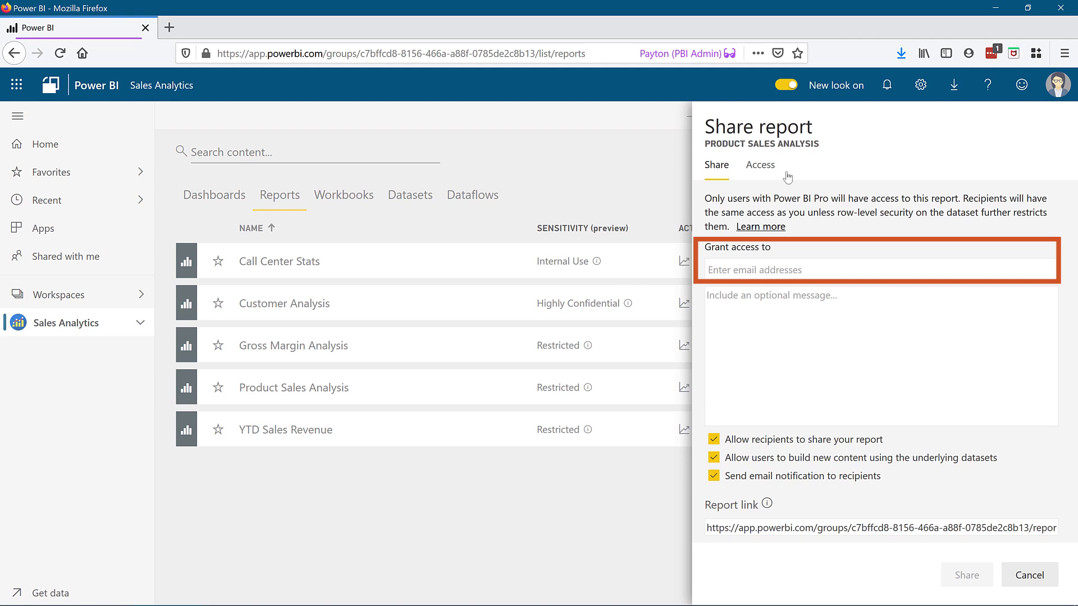
{"action": "left_click", "coordinate": [770, 263]}
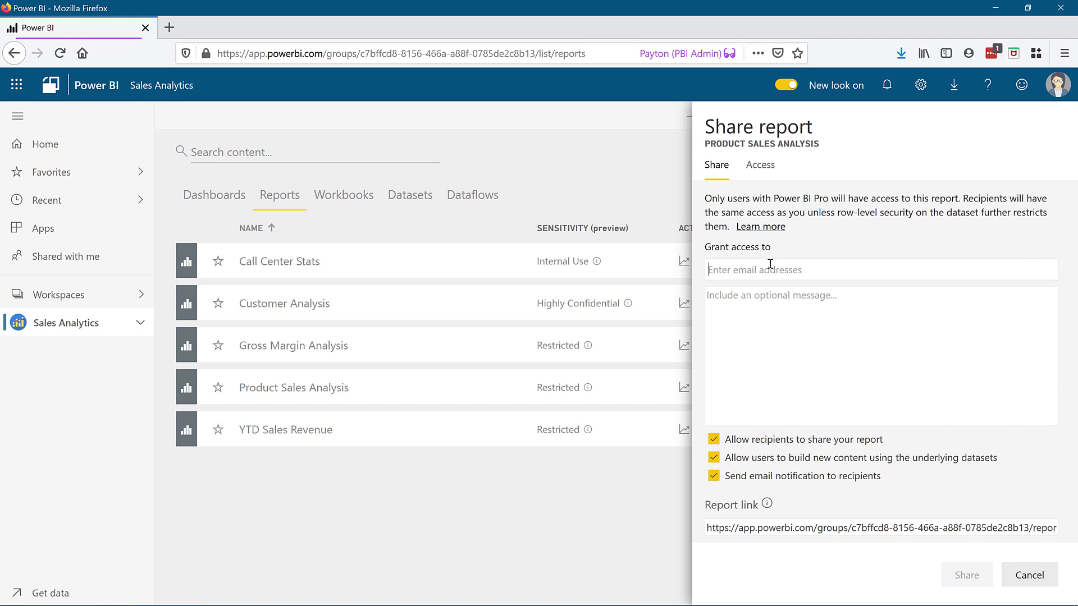
{"action": "type", "text": "sadie"}
{"action": "left_click", "coordinate": [827, 290]}
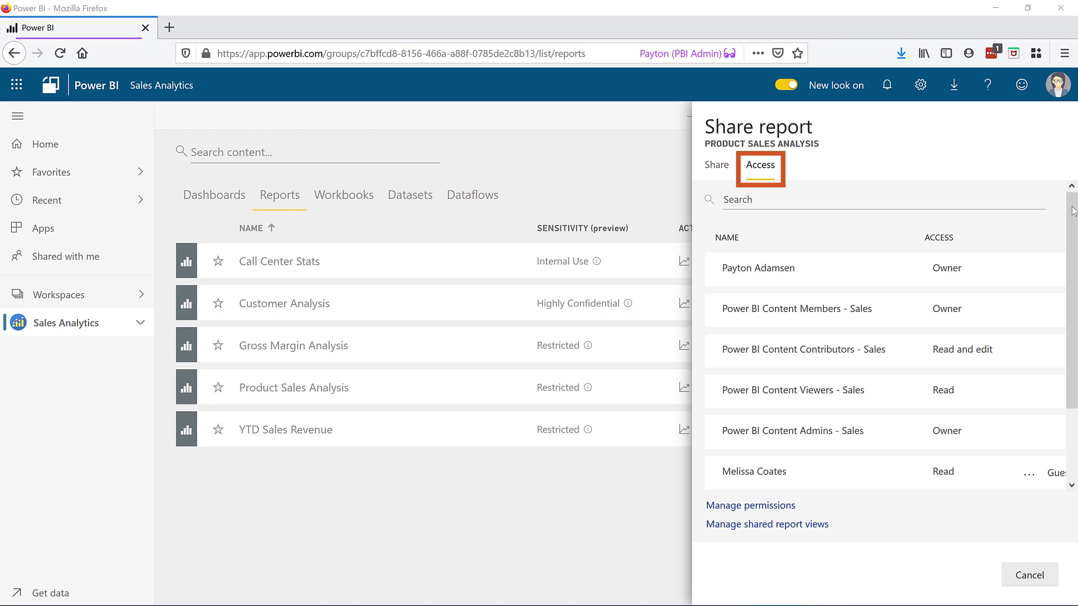
Scroll the report's access list and view one user's permission-level options.
{"action": "left_click_drag", "start_coordinate": [1073, 210], "coordinate": [1073, 309]}
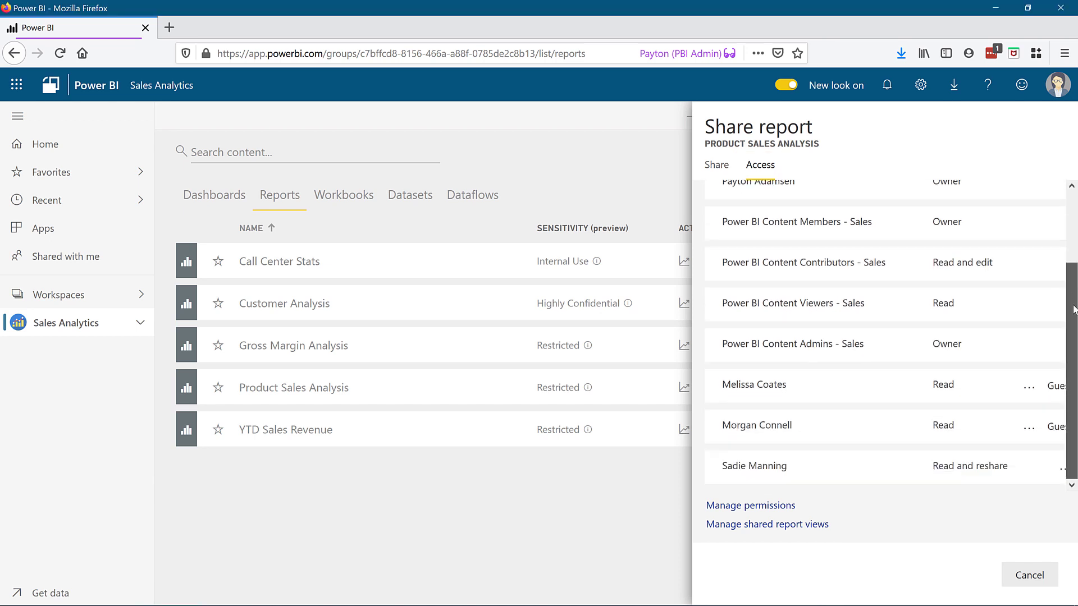
{"action": "left_click", "coordinate": [1062, 473]}
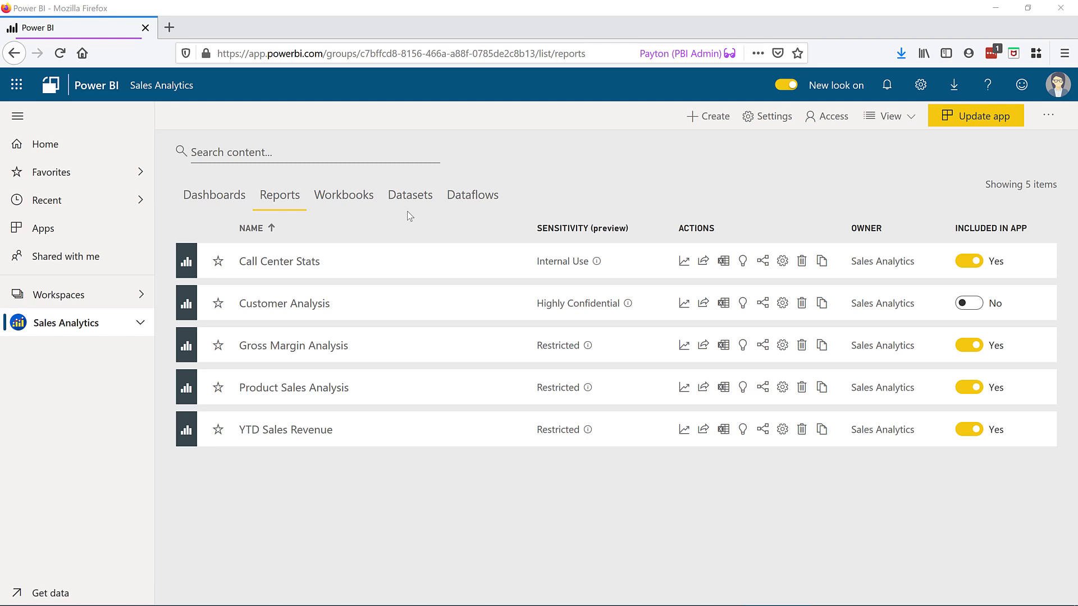
Switch to the Sales Data workspace and list its four datasets.
{"action": "left_click", "coordinate": [410, 201]}
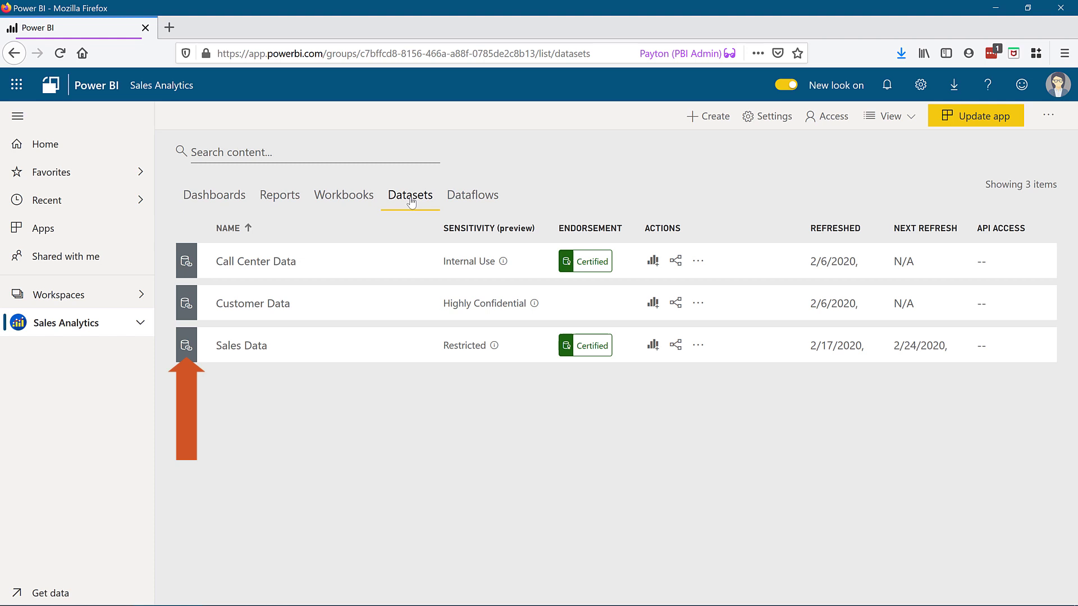
{"action": "left_click", "coordinate": [59, 295]}
{"action": "scroll", "coordinate": [213, 415], "scroll_direction": "down", "scroll_amount": 5}
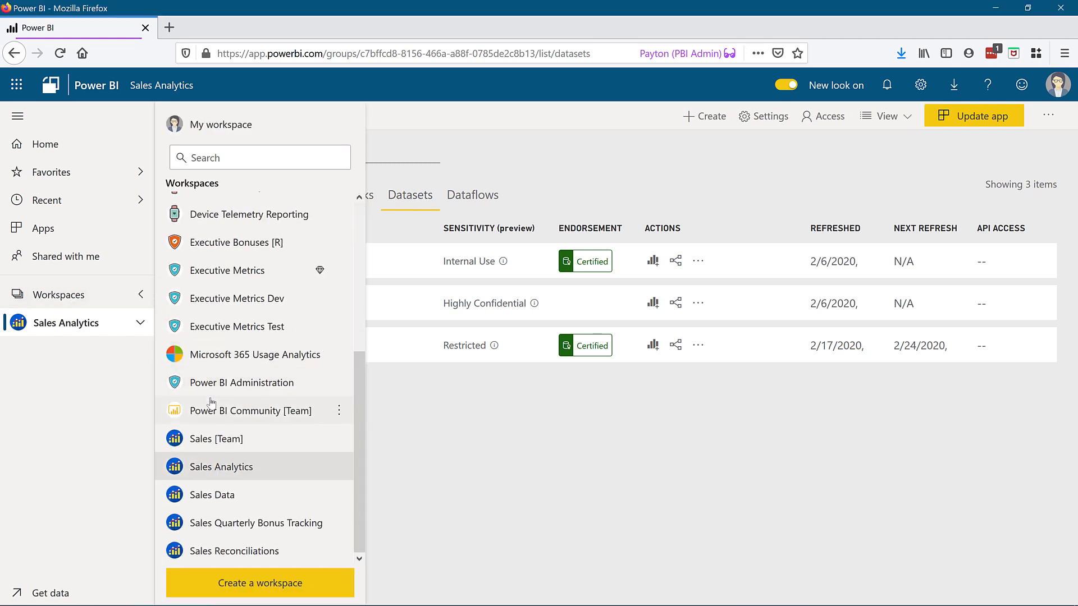
{"action": "left_click", "coordinate": [227, 494]}
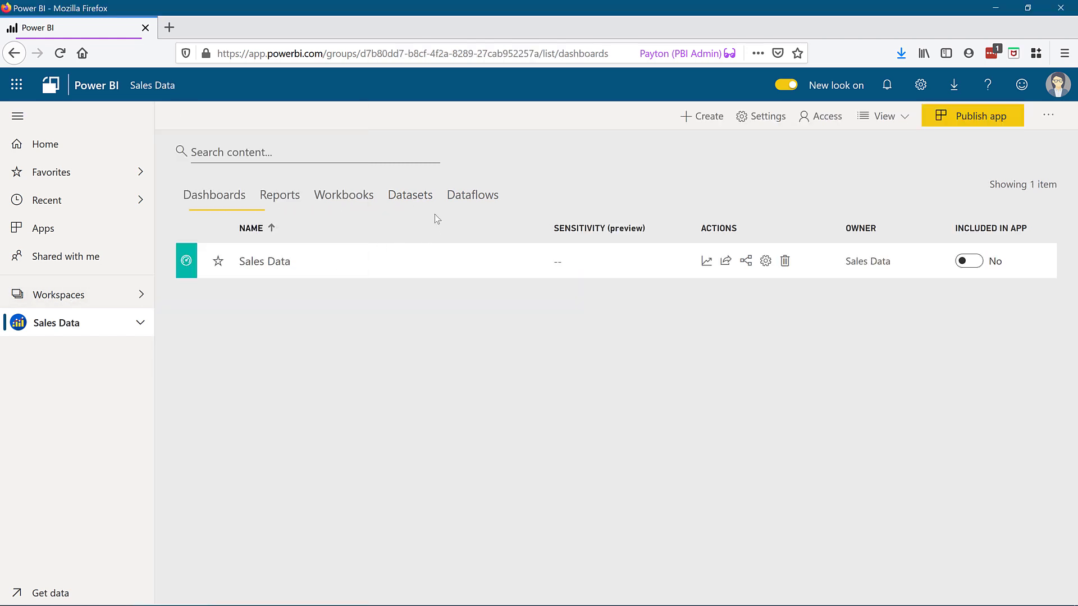
{"action": "left_click", "coordinate": [413, 196]}
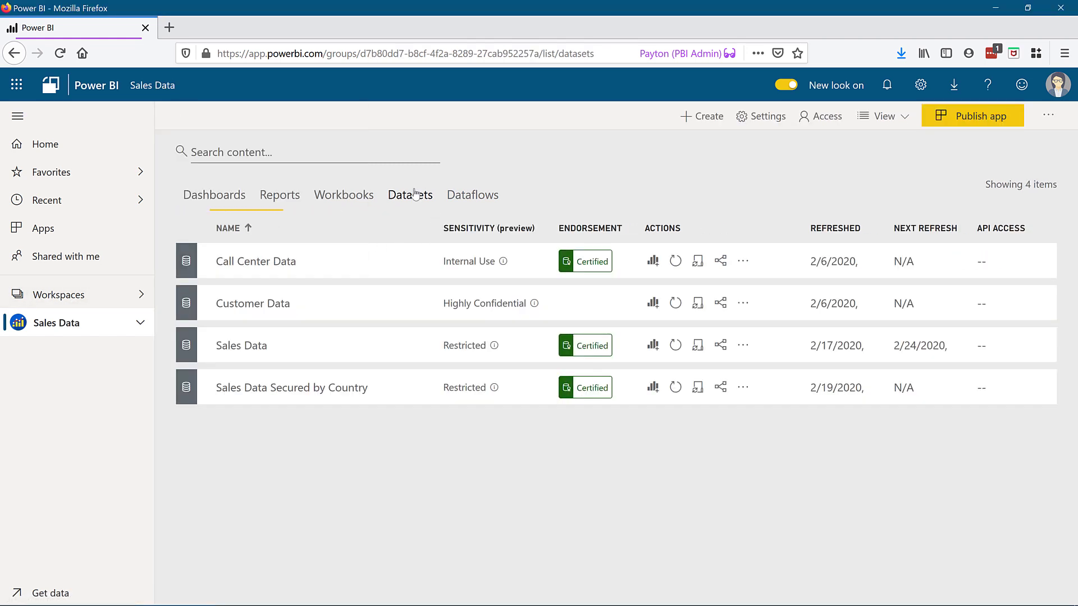
Open Manage permissions for the Sales Data dataset to see who has access.
{"action": "left_click", "coordinate": [743, 344]}
{"action": "left_click", "coordinate": [709, 584]}
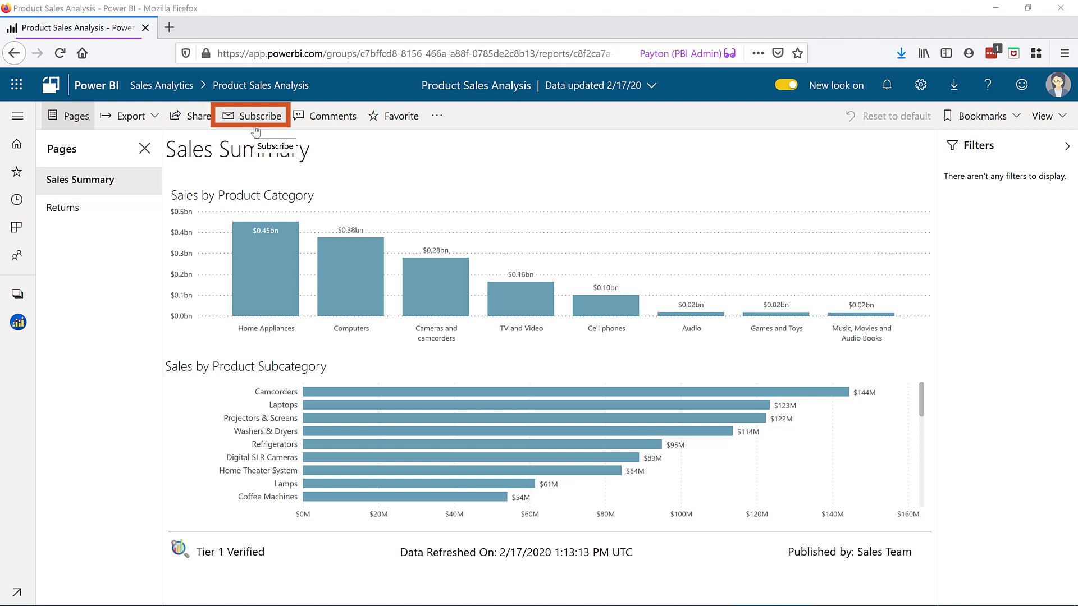
Add a colleague as a recipient of the report's Sales Summary email subscription.
{"action": "left_click", "coordinate": [255, 118]}
{"action": "left_click", "coordinate": [711, 285]}
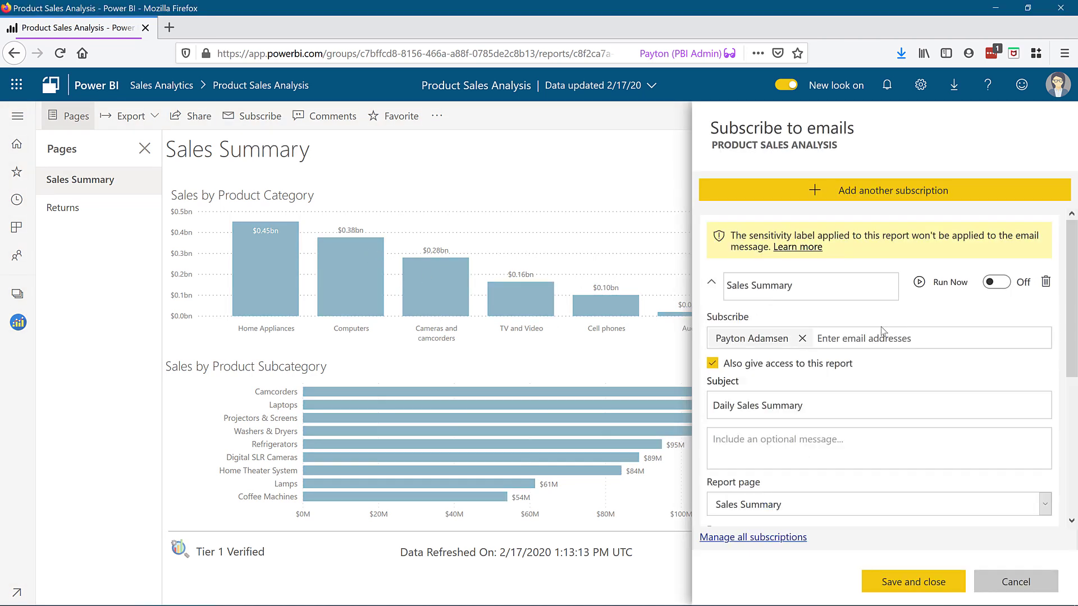
{"action": "left_click", "coordinate": [849, 338]}
{"action": "type", "text": "Sadie"}
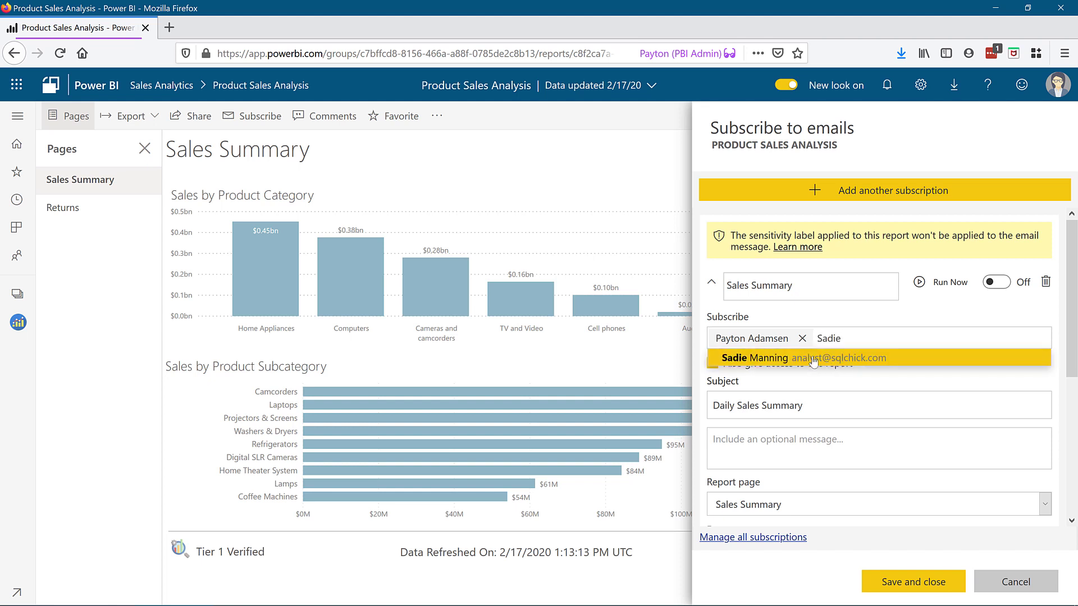
{"action": "left_click", "coordinate": [812, 362]}
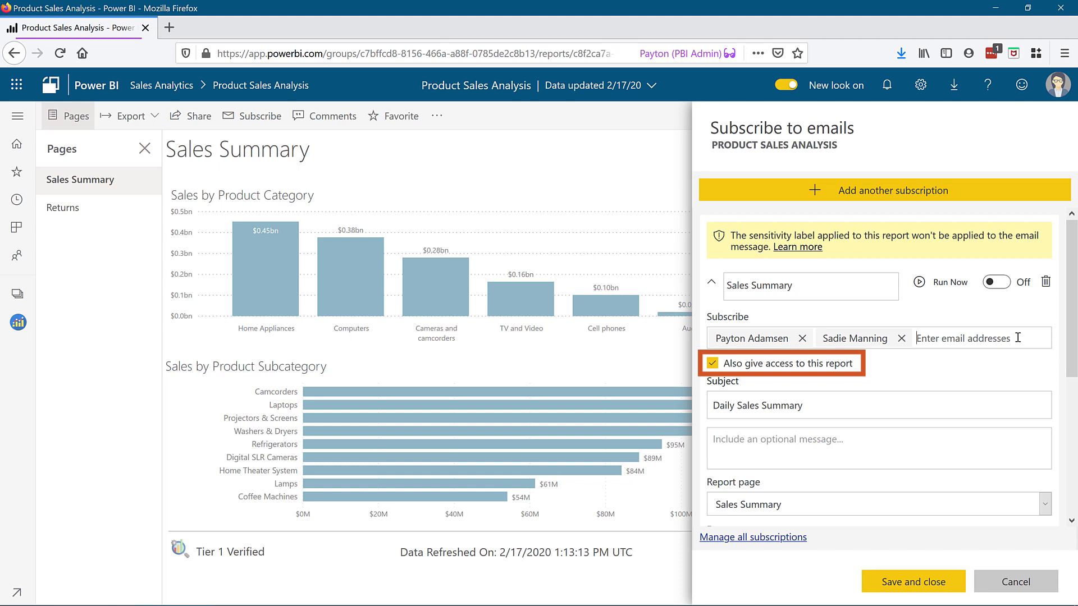
Review the subscription's schedule fields and reopen sharing for Product Sales Analysis.
{"action": "scroll", "coordinate": [1072, 316], "scroll_direction": "down", "scroll_amount": 2}
{"action": "scroll", "coordinate": [1072, 393], "scroll_direction": "down", "scroll_amount": 3}
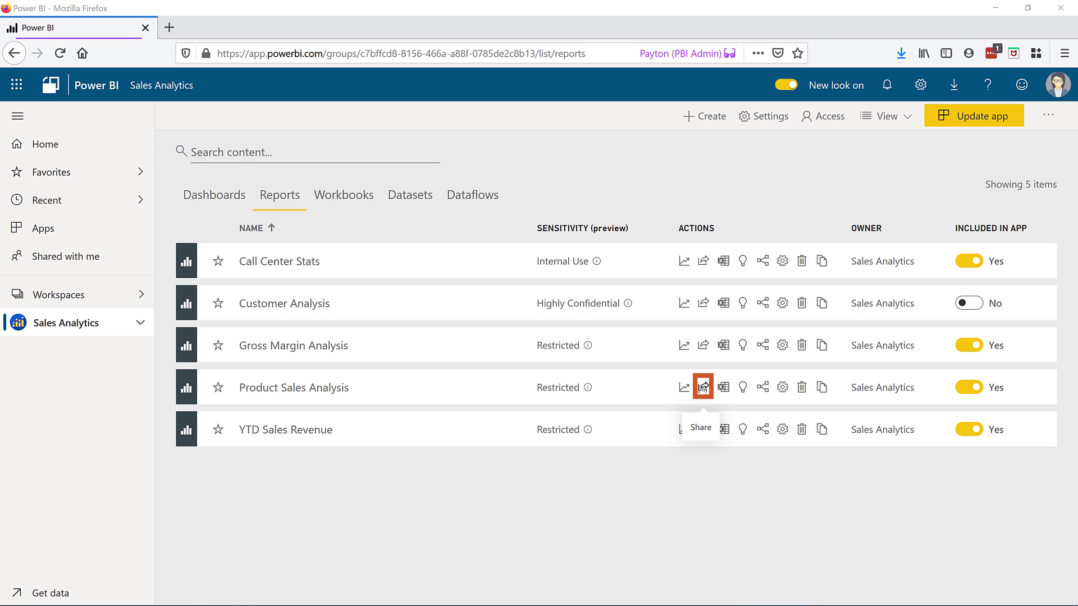
{"action": "left_click", "coordinate": [703, 387]}
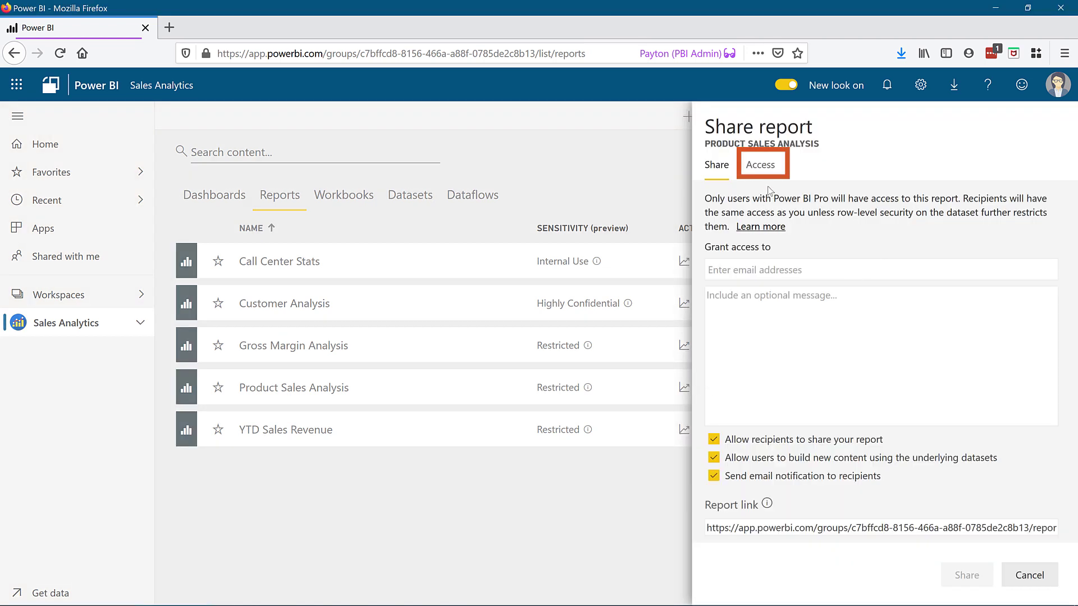
Show the Access list for Product Sales Analysis and scroll through it.
{"action": "left_click", "coordinate": [759, 168]}
{"action": "scroll", "coordinate": [949, 298], "scroll_direction": "down", "scroll_amount": 2}
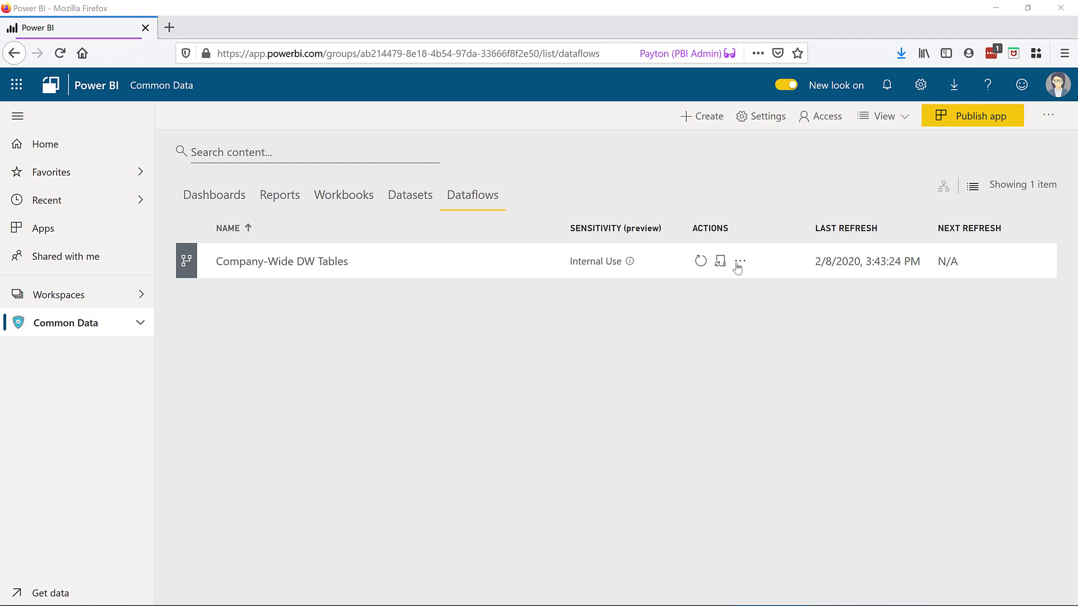
Open Settings for the Company-Wide DW Tables dataflow.
{"action": "left_click", "coordinate": [739, 261]}
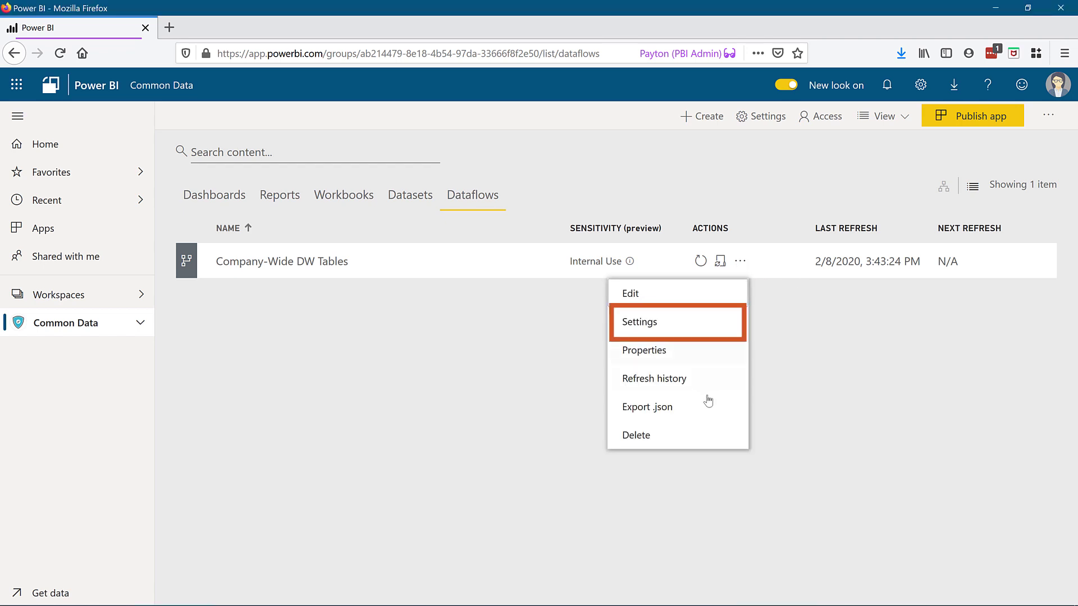
{"action": "left_click", "coordinate": [665, 321]}
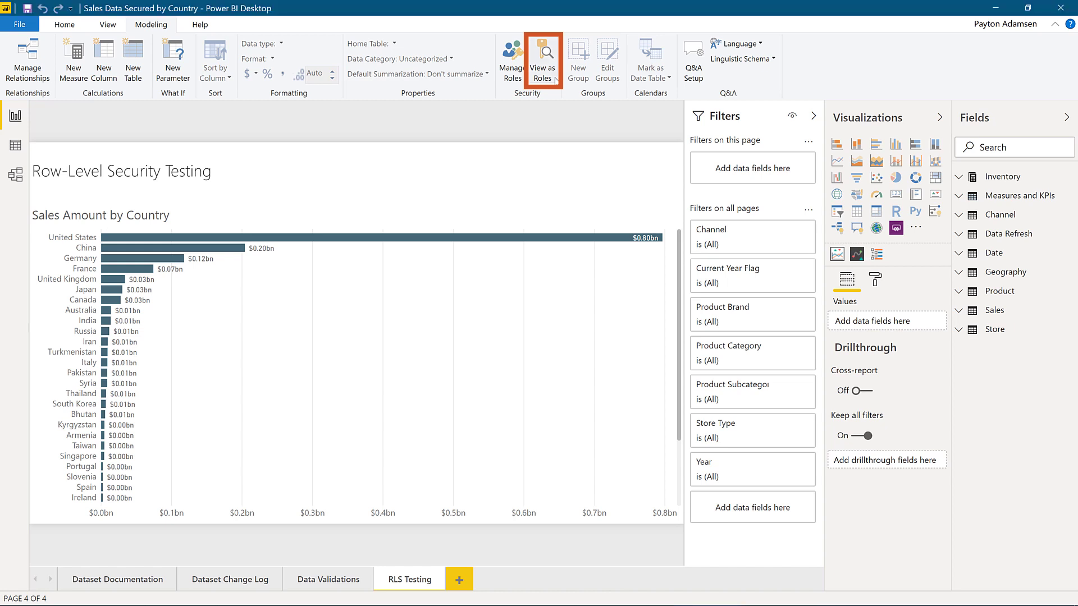
Preview the report with View as Roles as Europe Role, then as APAC Role.
{"action": "left_click", "coordinate": [548, 69]}
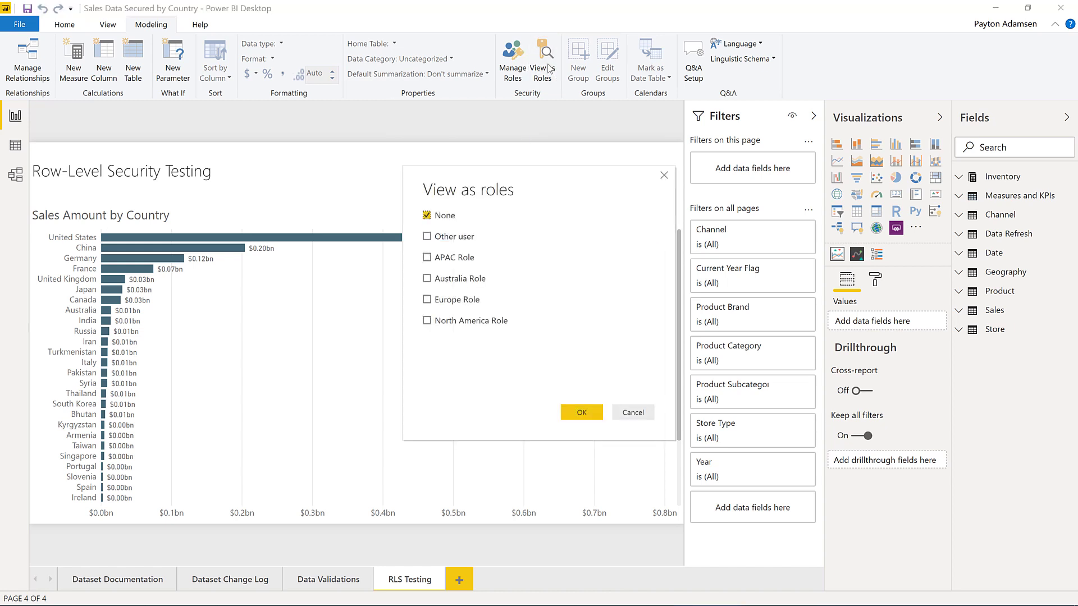
{"action": "left_click", "coordinate": [428, 300]}
{"action": "left_click", "coordinate": [580, 411]}
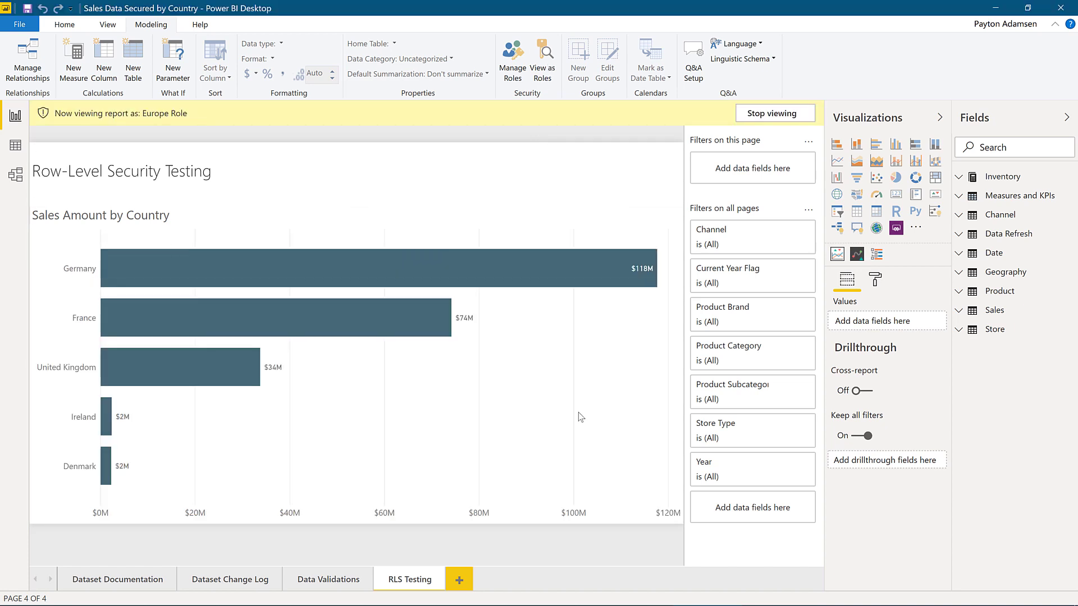
{"action": "left_click", "coordinate": [542, 63]}
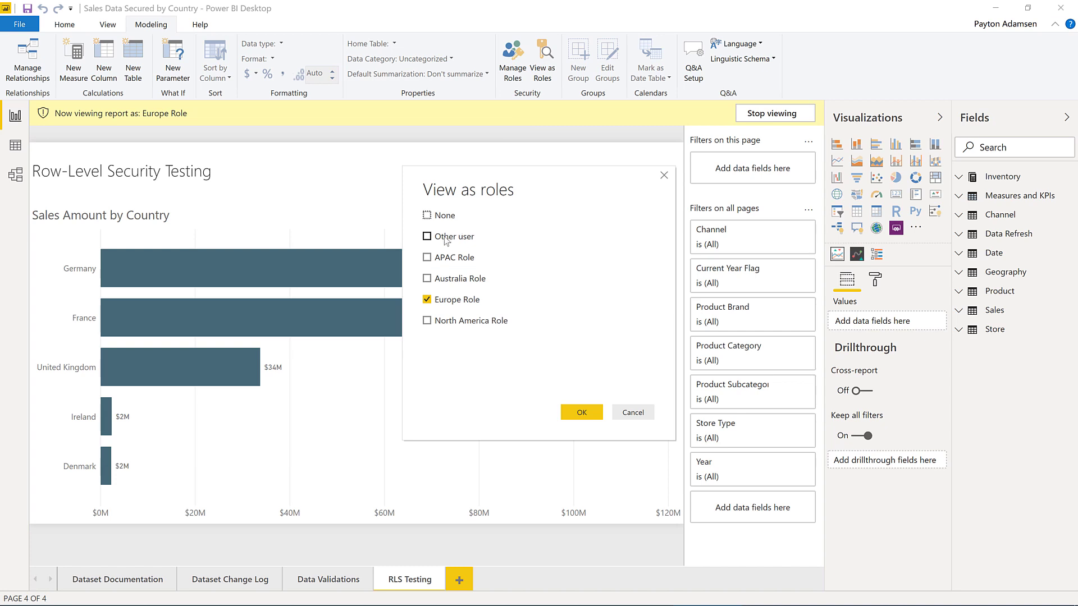
{"action": "left_click", "coordinate": [427, 258]}
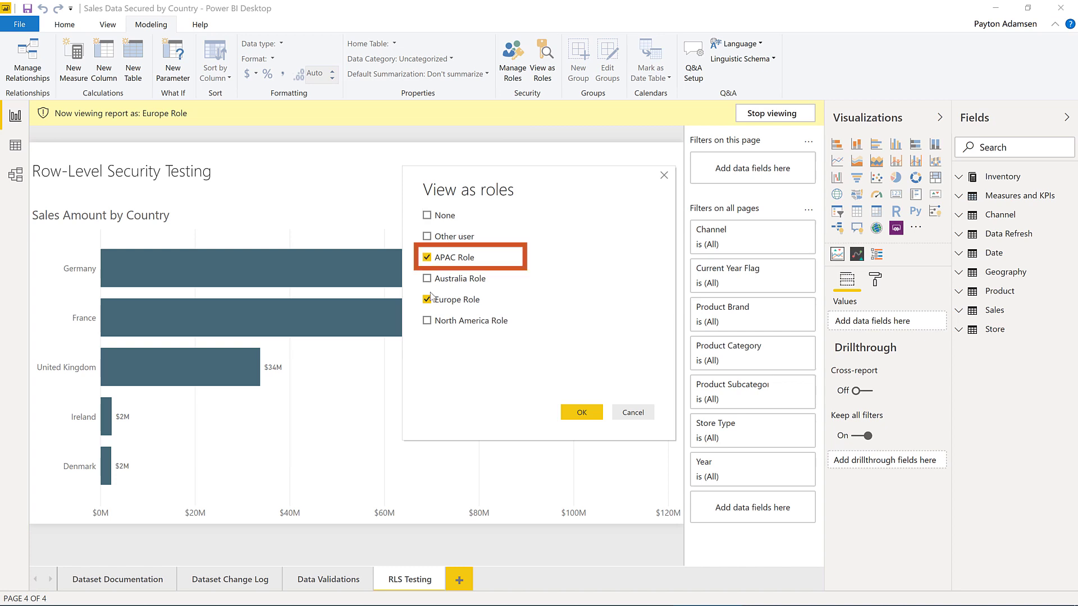
{"action": "left_click", "coordinate": [582, 415]}
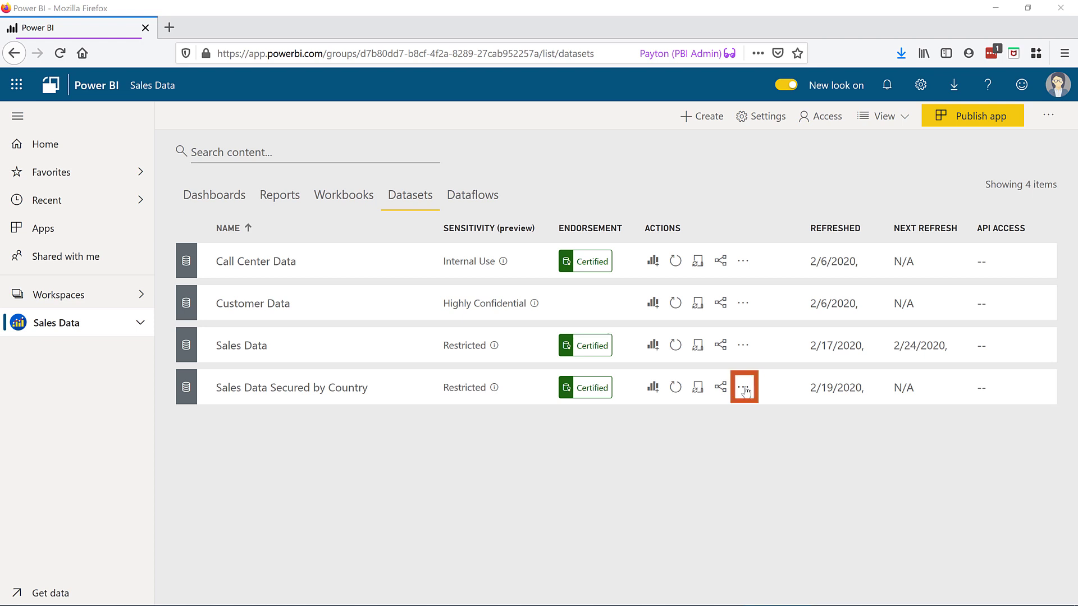
Open Security for Sales Data Secured by Country, check each role's members, and open North America Role's options.
{"action": "left_click", "coordinate": [743, 389]}
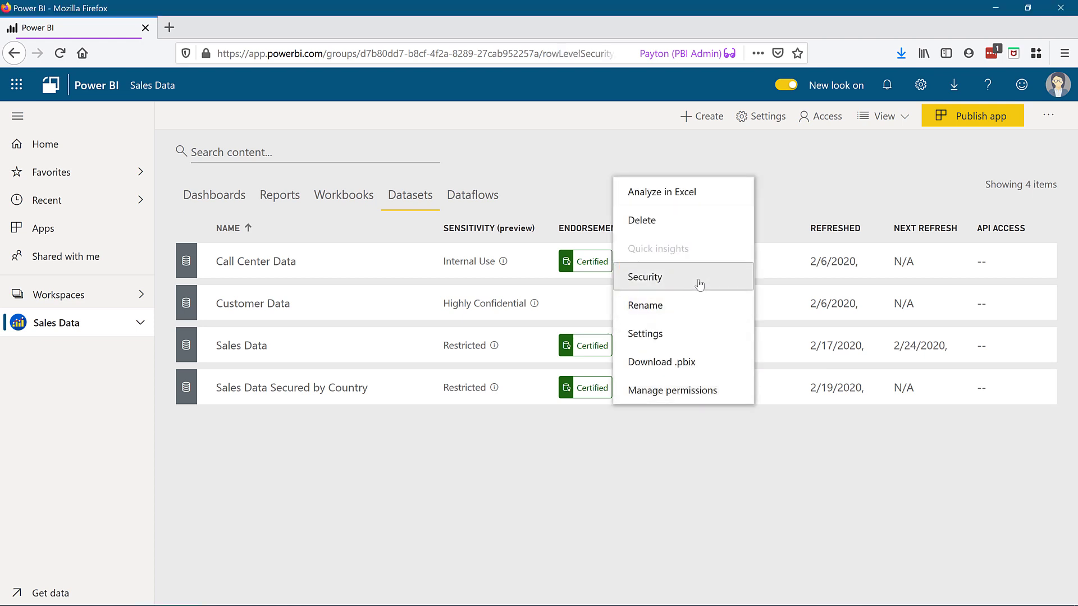
{"action": "left_click", "coordinate": [699, 284]}
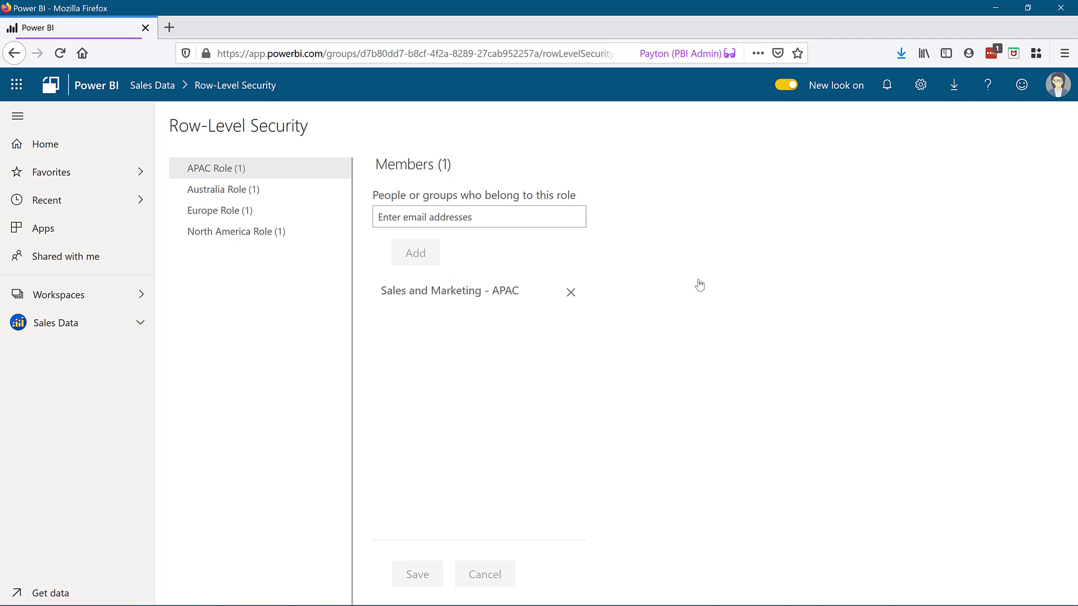
{"action": "left_click", "coordinate": [252, 201]}
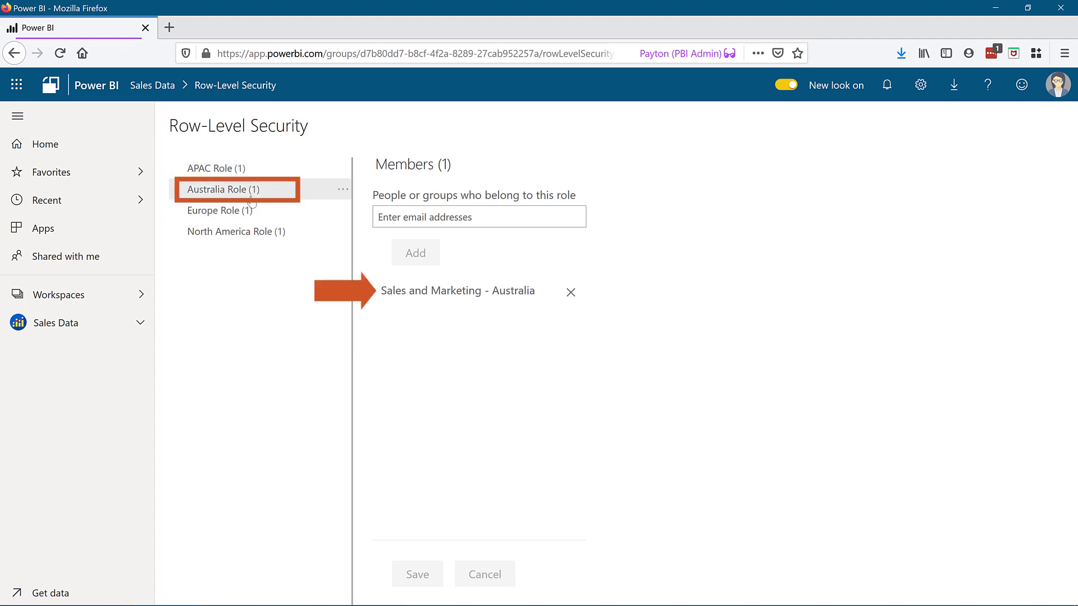
{"action": "left_click", "coordinate": [251, 212]}
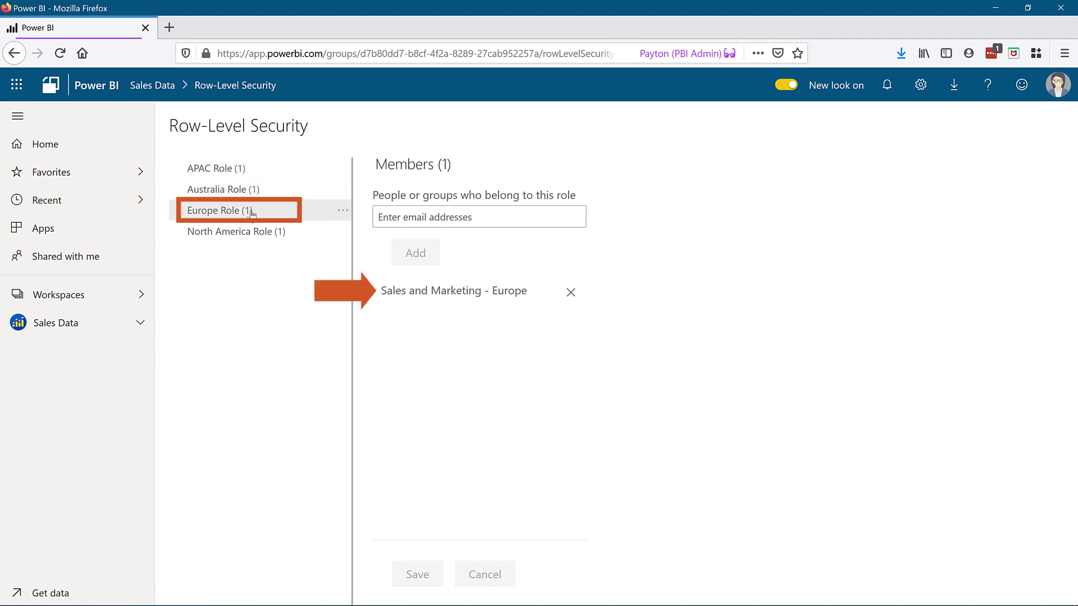
{"action": "left_click", "coordinate": [252, 234]}
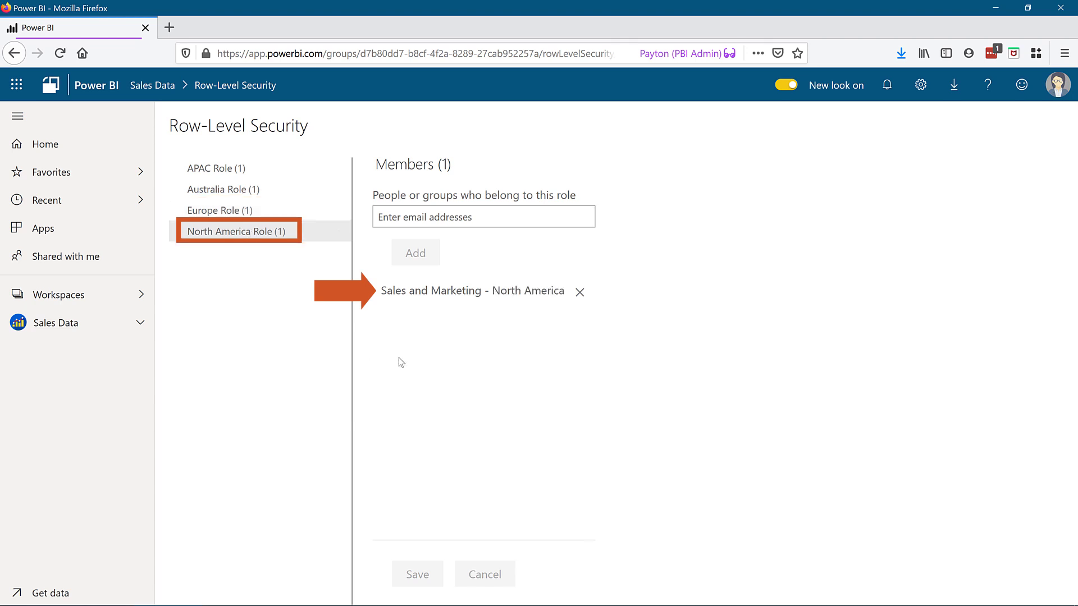
{"action": "mouse_move", "coordinate": [341, 234]}
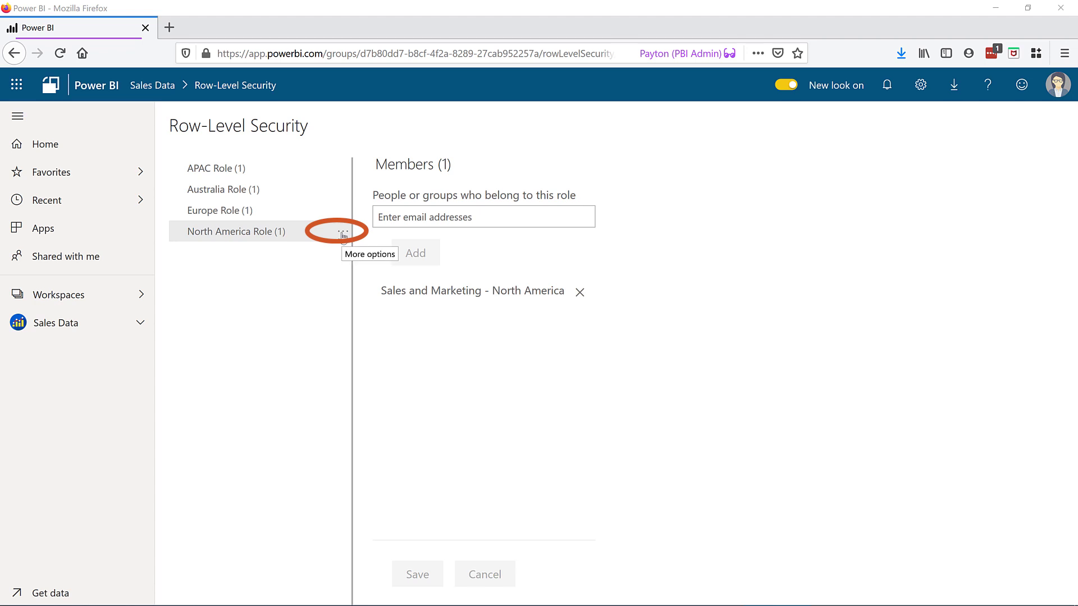
{"action": "left_click", "coordinate": [342, 233]}
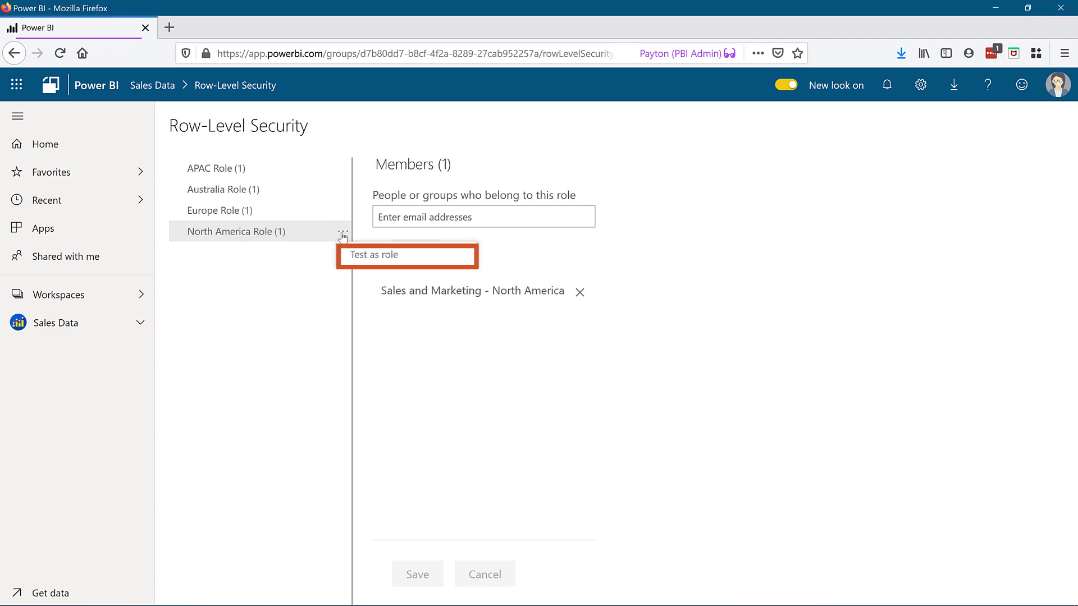
Test the report as North America Role, then switch the view to Australia Role.
{"action": "left_click", "coordinate": [375, 256]}
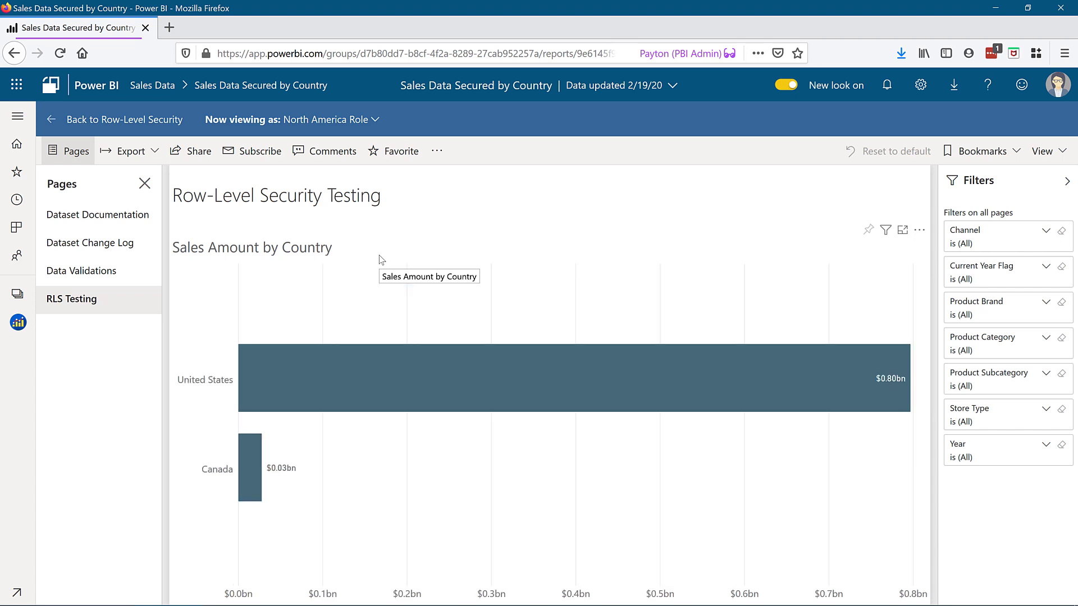
{"action": "left_click", "coordinate": [347, 121]}
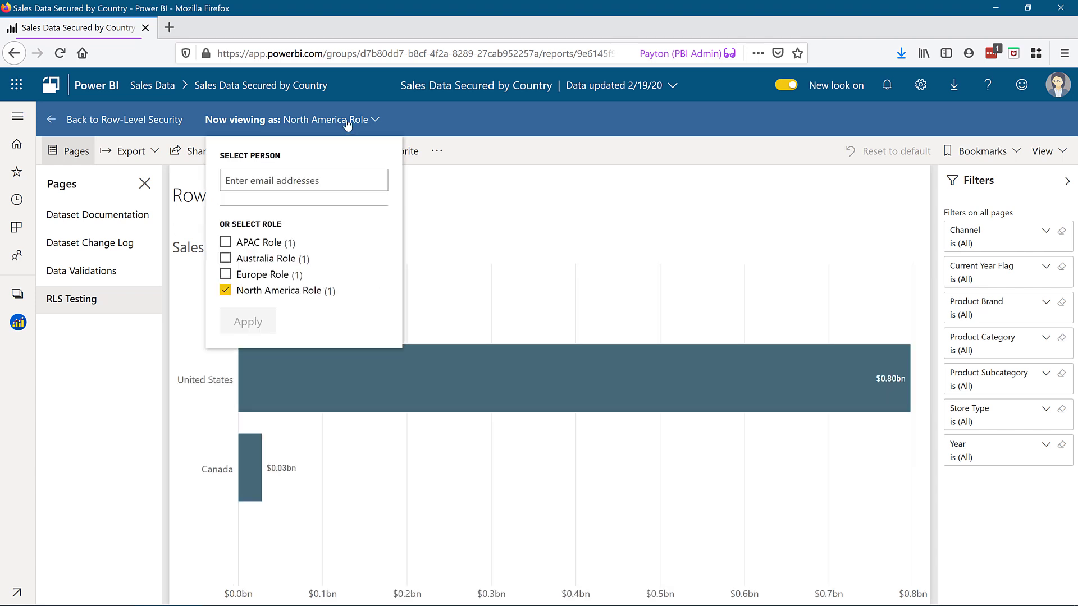
{"action": "left_click", "coordinate": [226, 259]}
{"action": "left_click", "coordinate": [224, 292]}
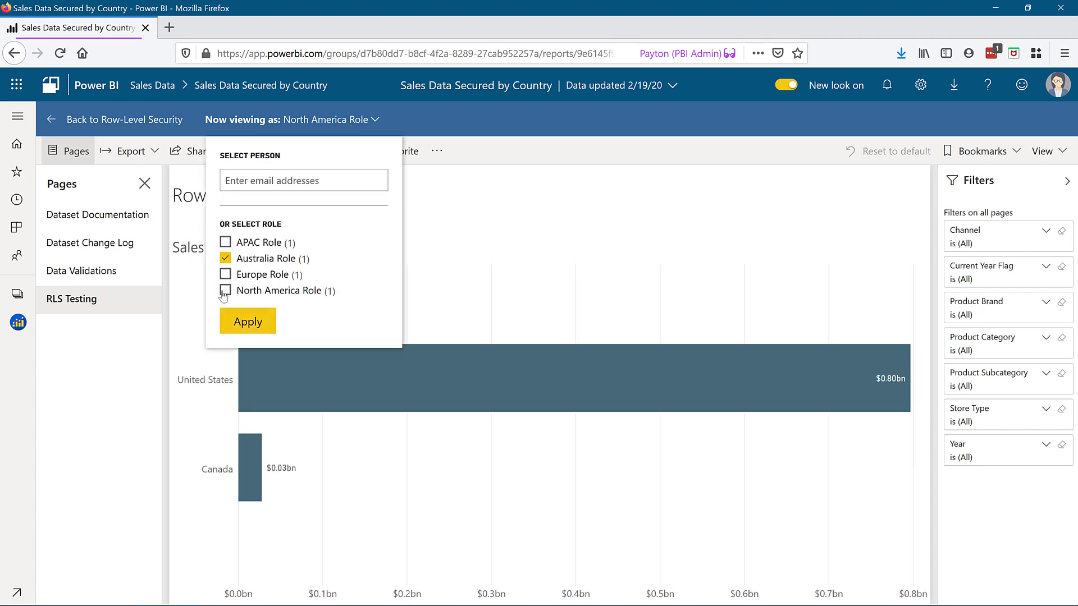
{"action": "left_click", "coordinate": [238, 325]}
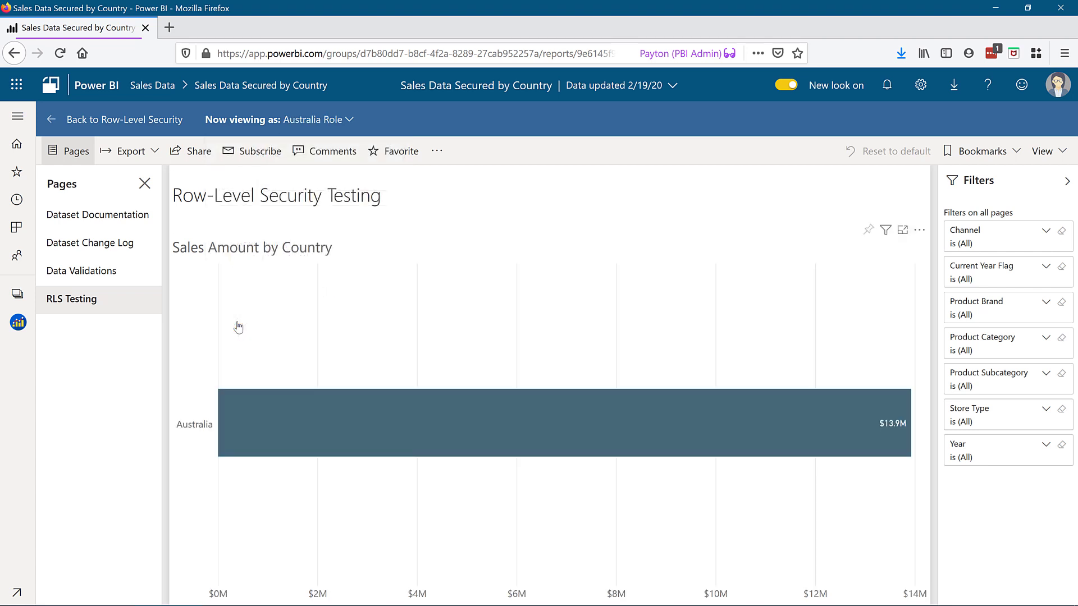
Switch the role view from Australia Role to APAC Role.
{"action": "left_click", "coordinate": [327, 121]}
{"action": "left_click", "coordinate": [201, 243]}
{"action": "left_click", "coordinate": [201, 259]}
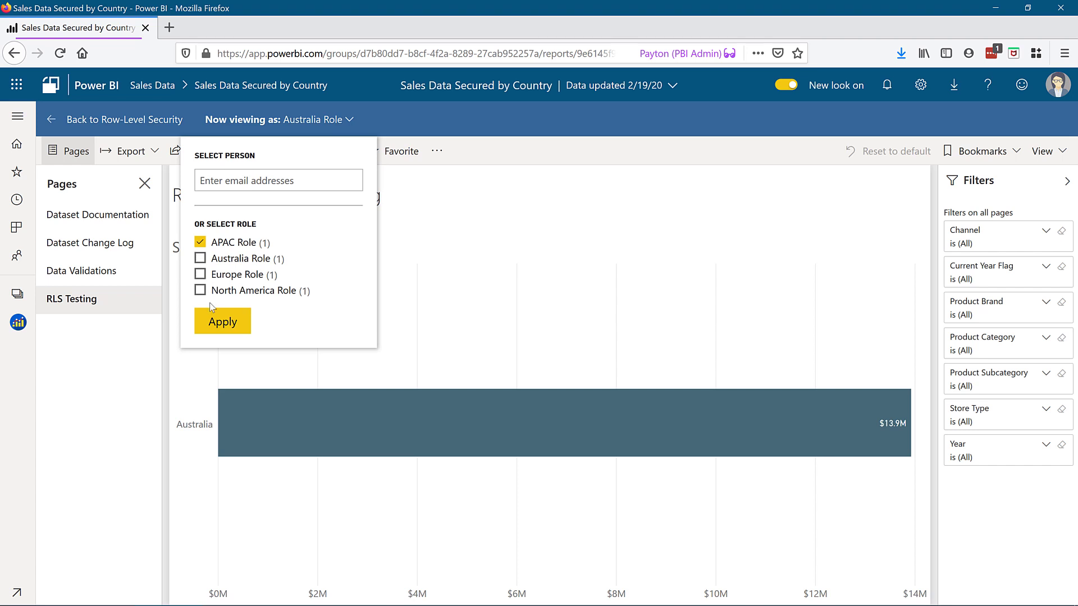
{"action": "left_click", "coordinate": [213, 322]}
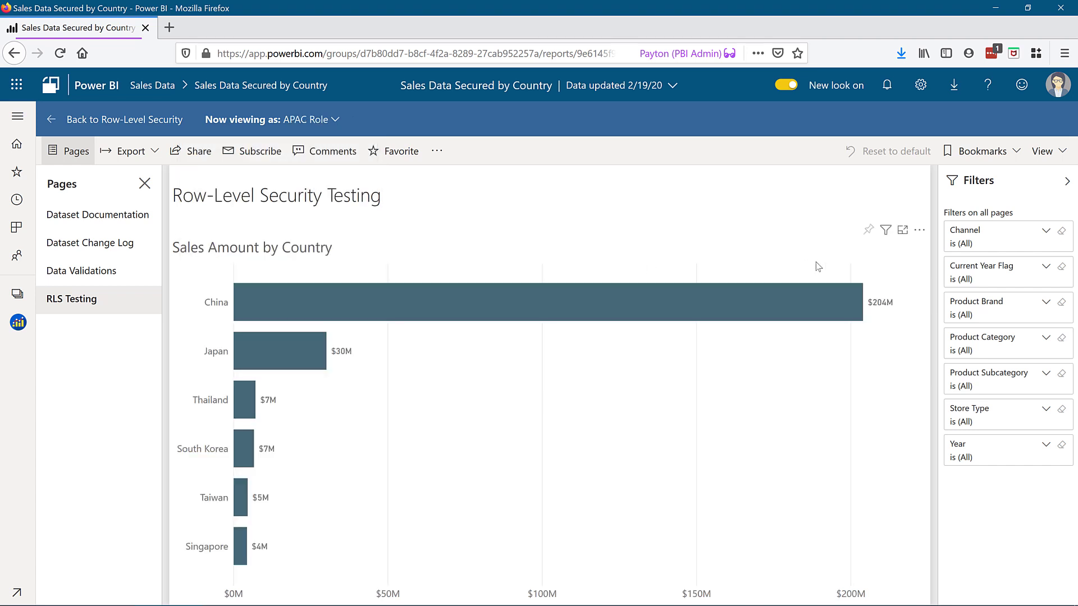